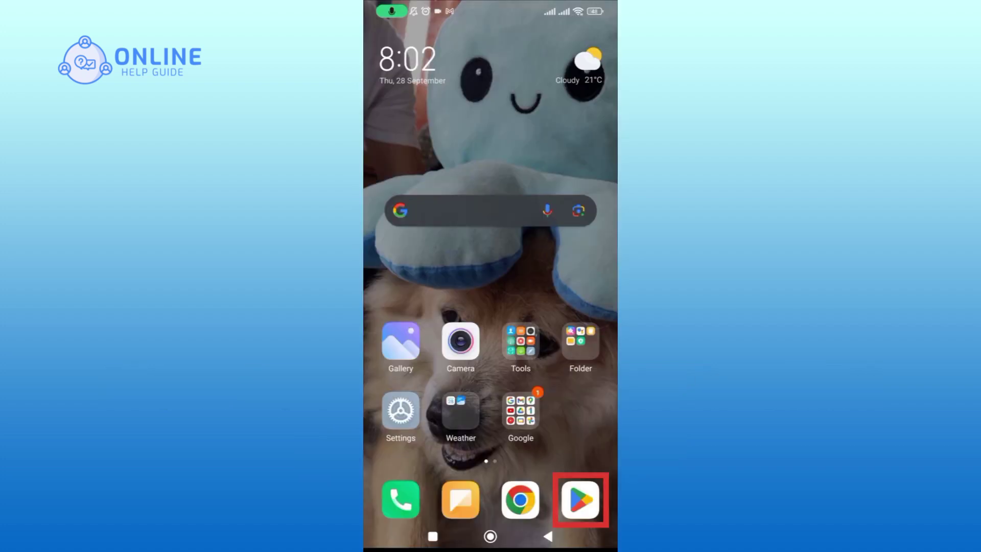
Search the Google Play Store for "meesho app"
left_click(581, 500)
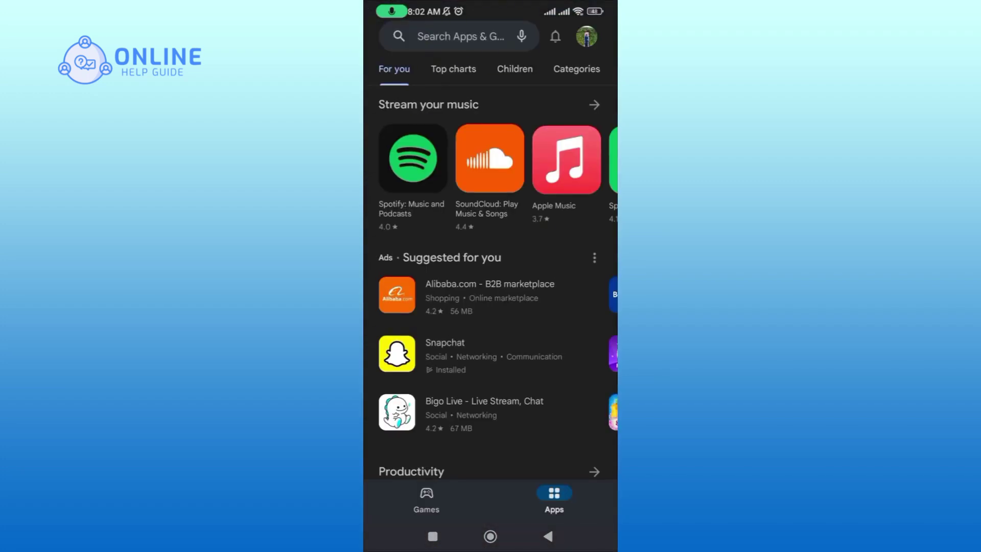
left_click(460, 37)
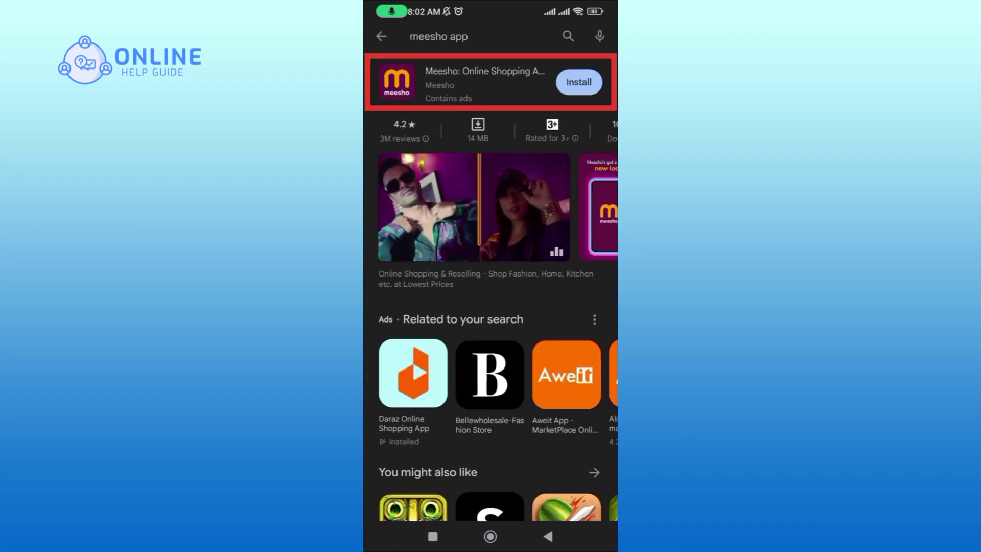
Install Meesho: Online Shopping from its store page, then launch it to the splash screen
left_click(484, 71)
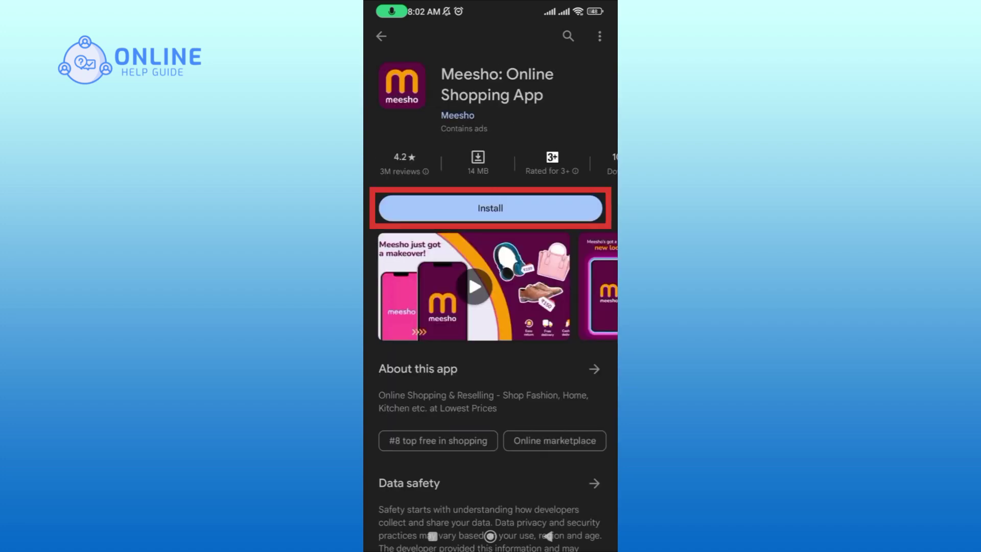
left_click(490, 208)
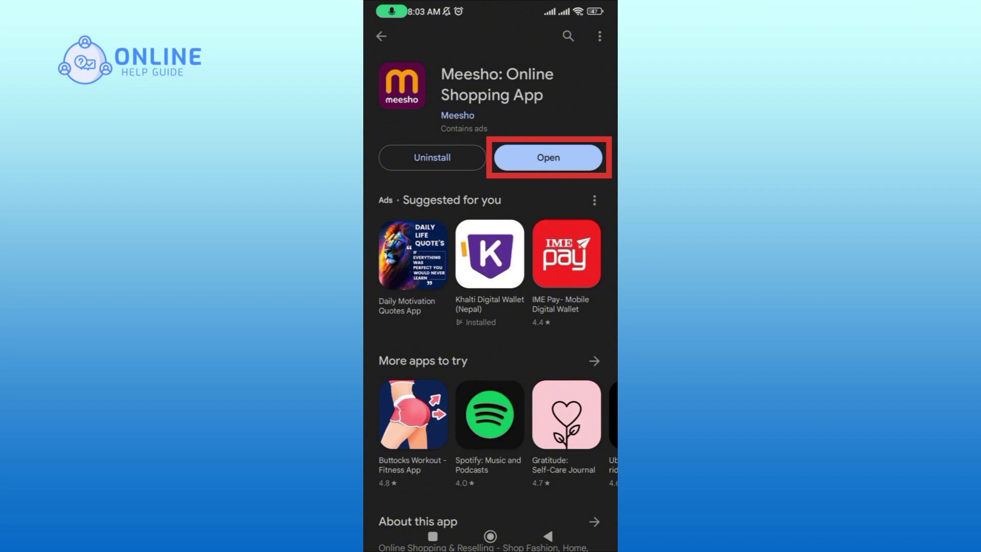
left_click(560, 158)
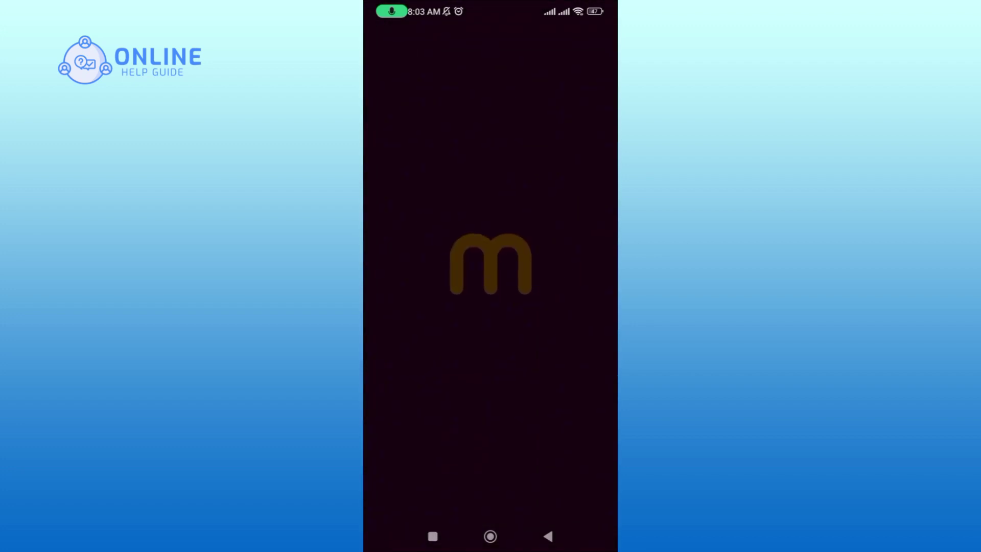